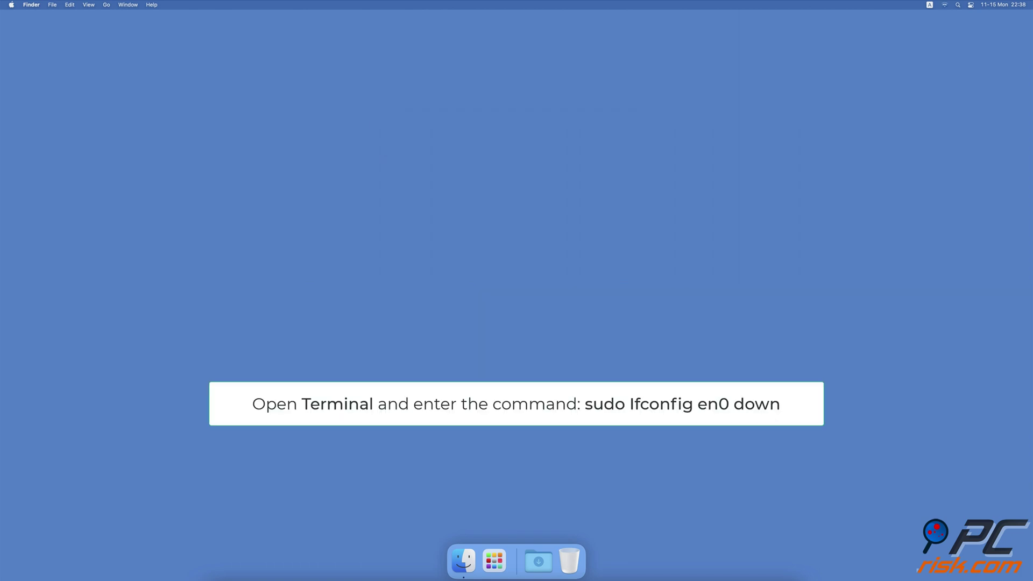
- Launch Terminal through Spotlight
key(super+space)
text(Terminal)
key(Return)
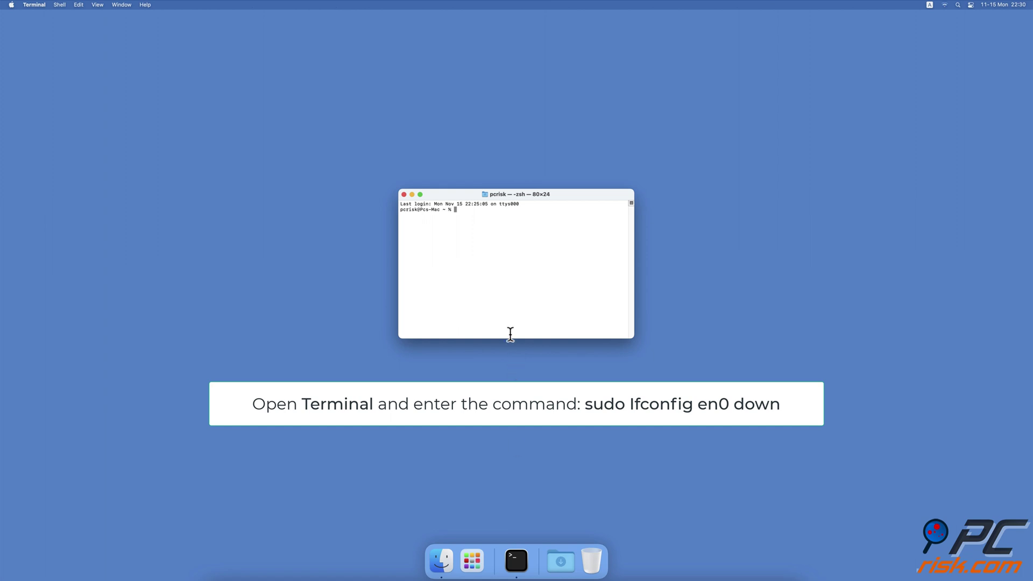
- Run 'sudo ifconfig en0 down' with the admin password, then 'sudo ifconfig en0 up'
text(sudo ifconfig en0 down)
key(Return)
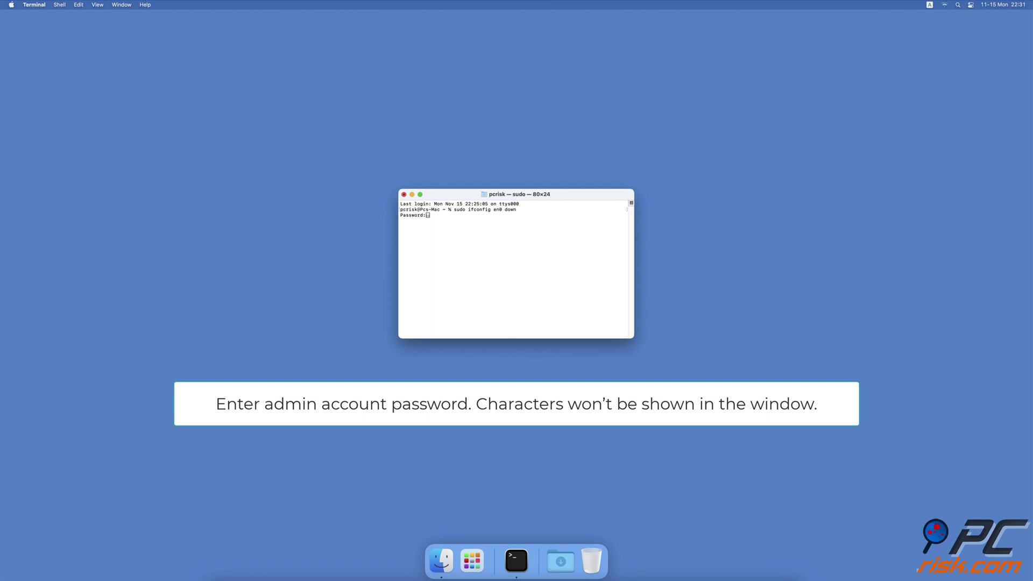
key(Return)
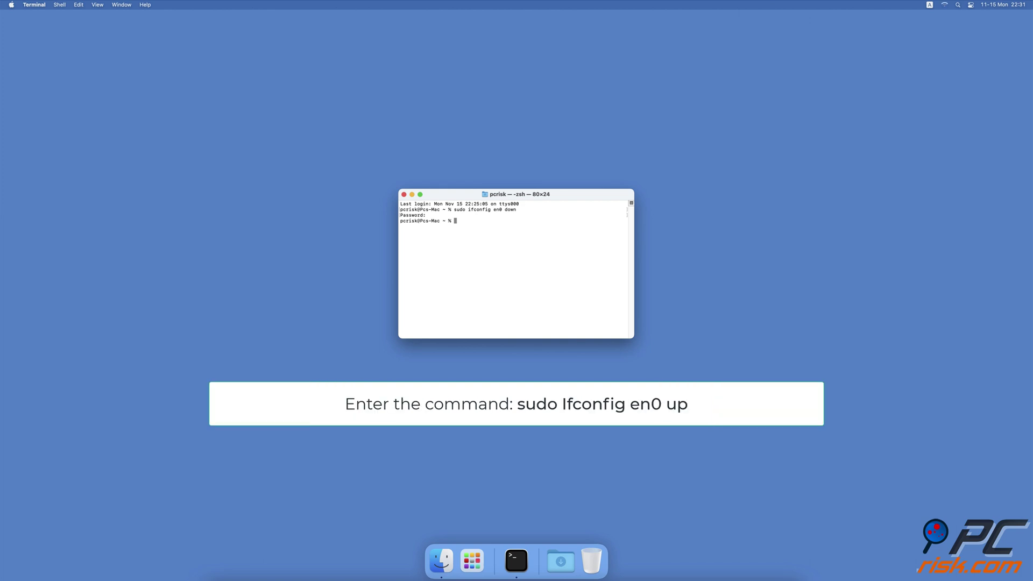
text(sudo ifconfig en0 up)
key(Return)
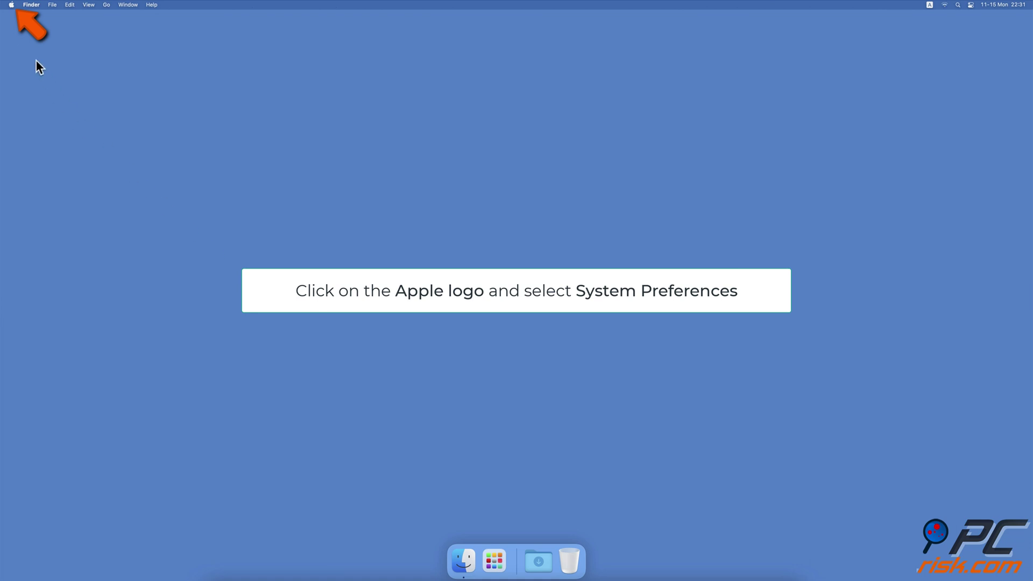
- Open the Network pane of System Preferences from the Apple menu
click(12, 6)
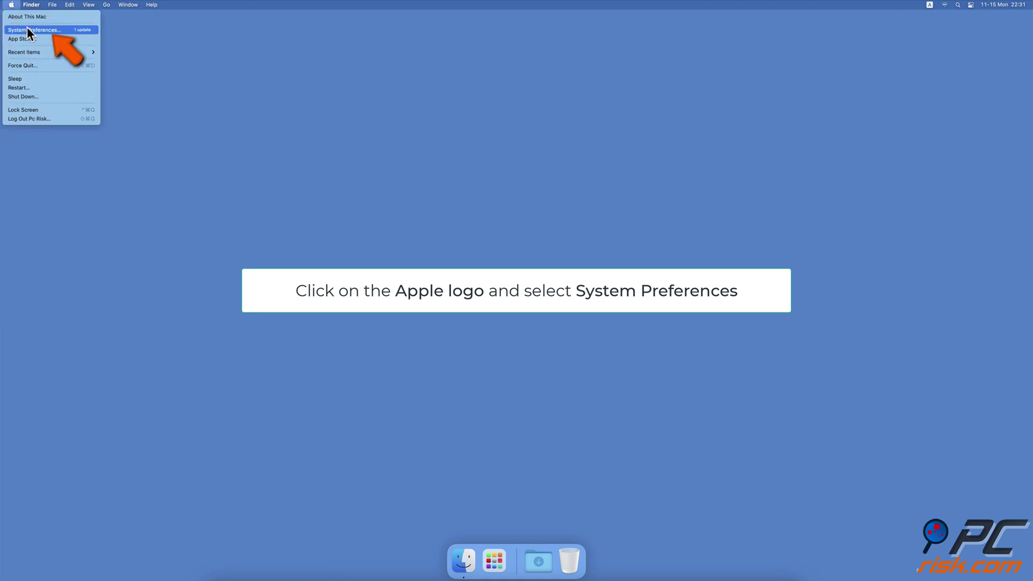
click(62, 31)
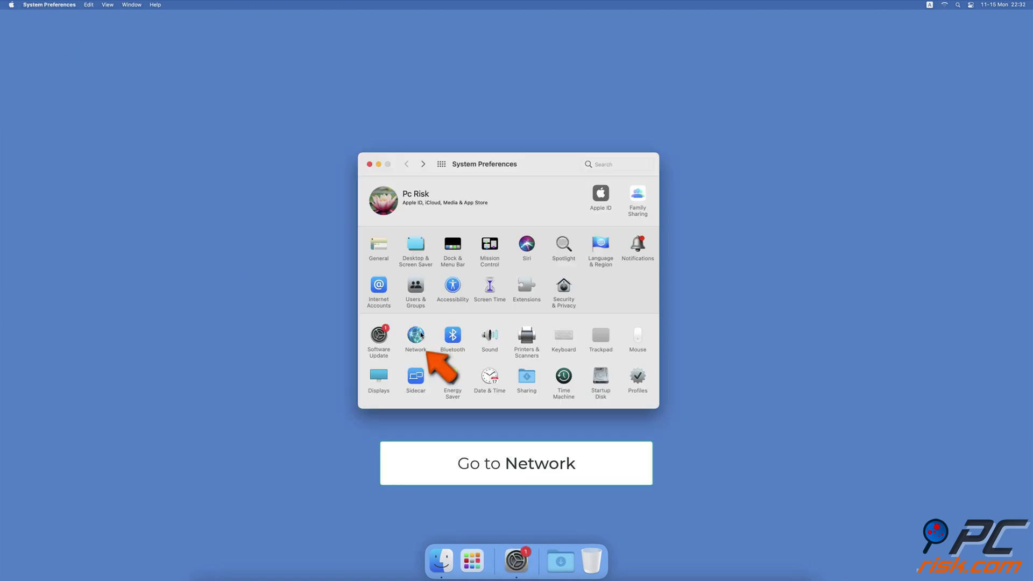
click(422, 335)
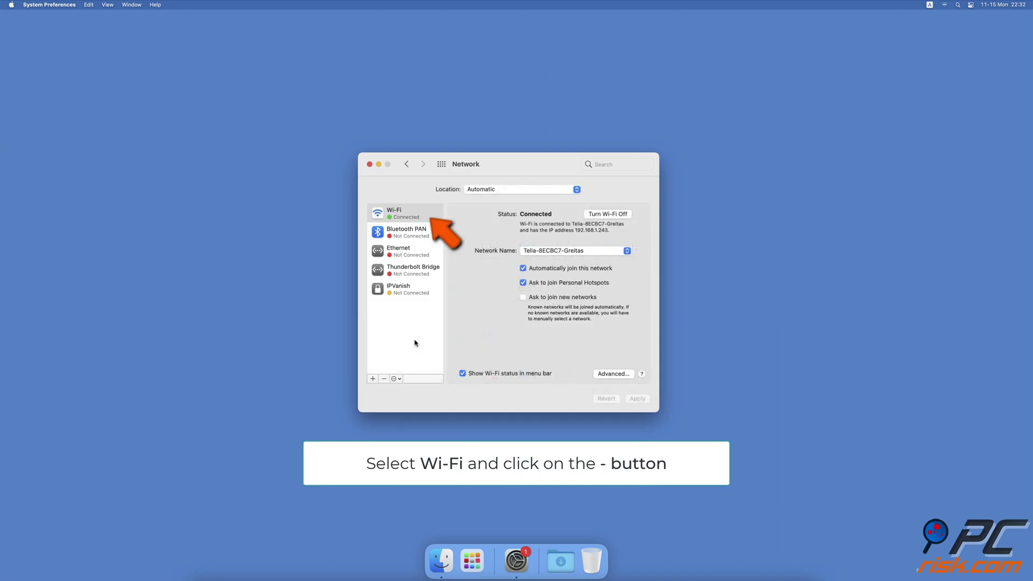
- Remove the Wi-Fi service and create a new service with the Wi-Fi interface
click(384, 379)
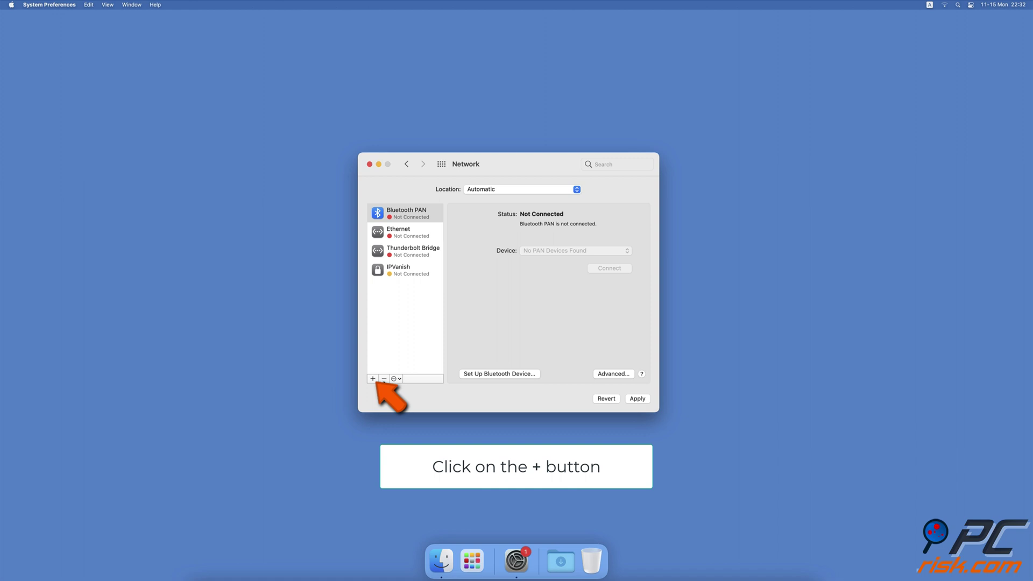
click(373, 379)
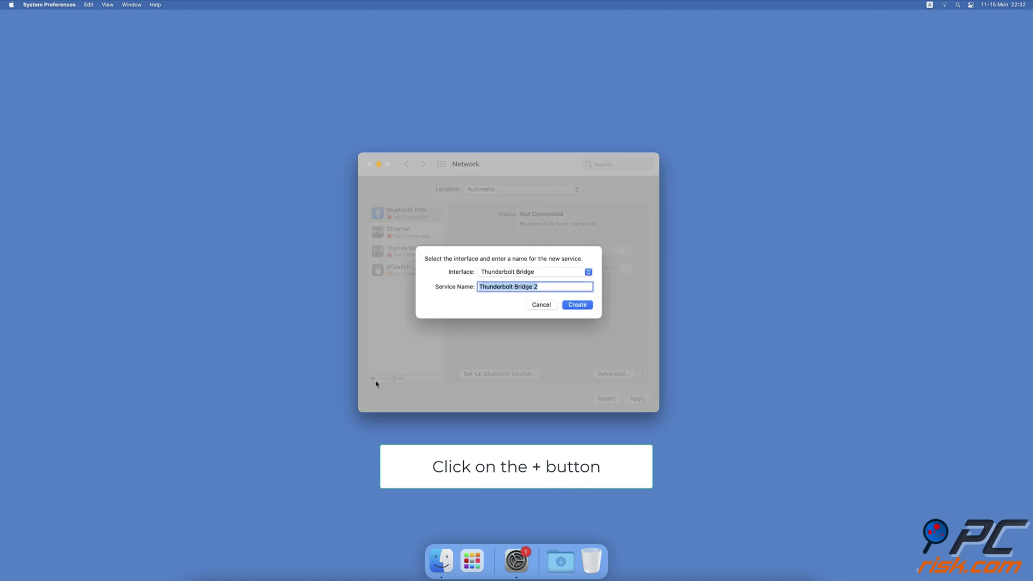
click(588, 272)
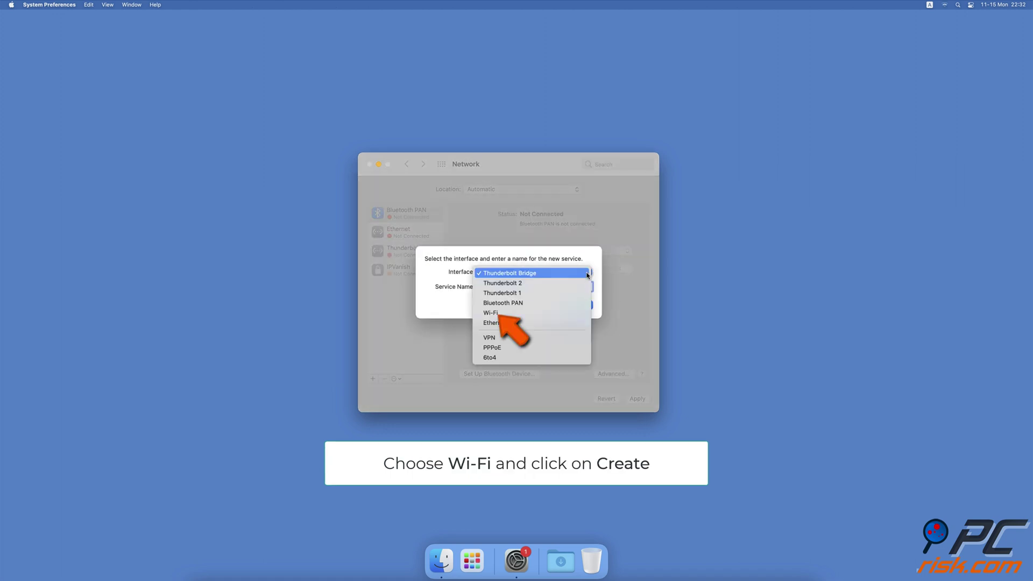
click(581, 312)
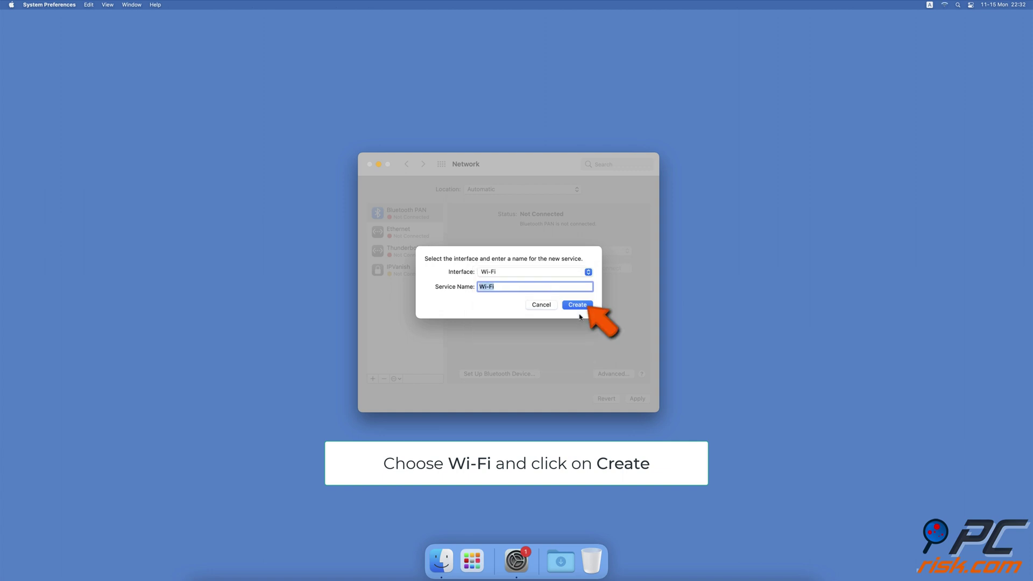
click(583, 306)
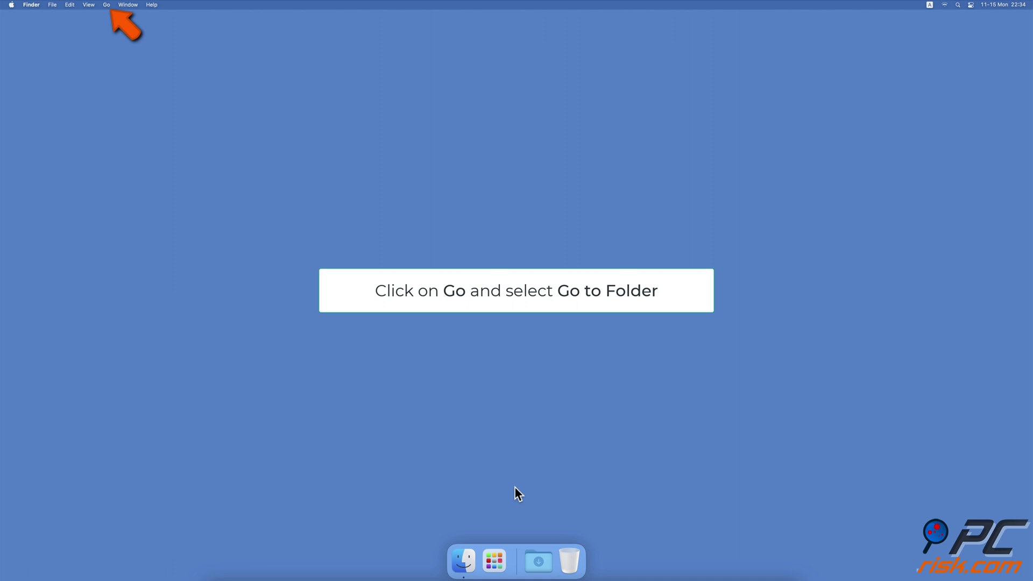
- Go to the folder /Library/Preferences/SystemConfiguration/ in Finder
click(106, 5)
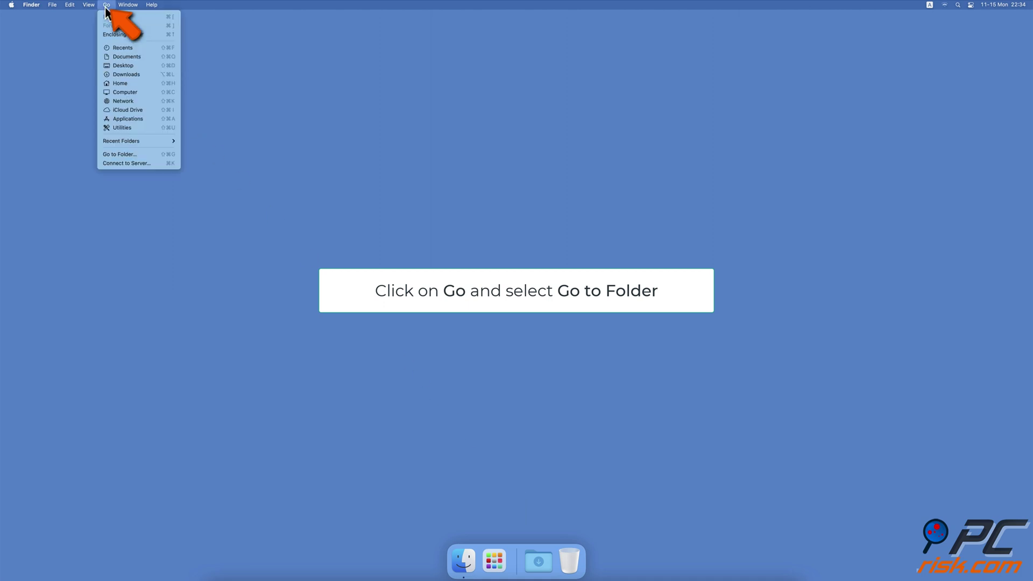
click(144, 156)
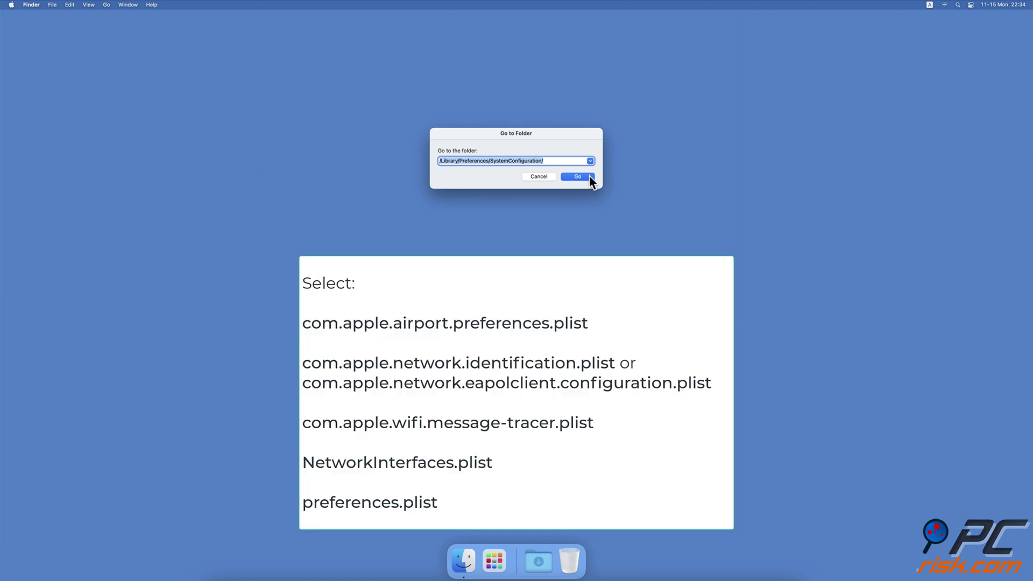
click(589, 175)
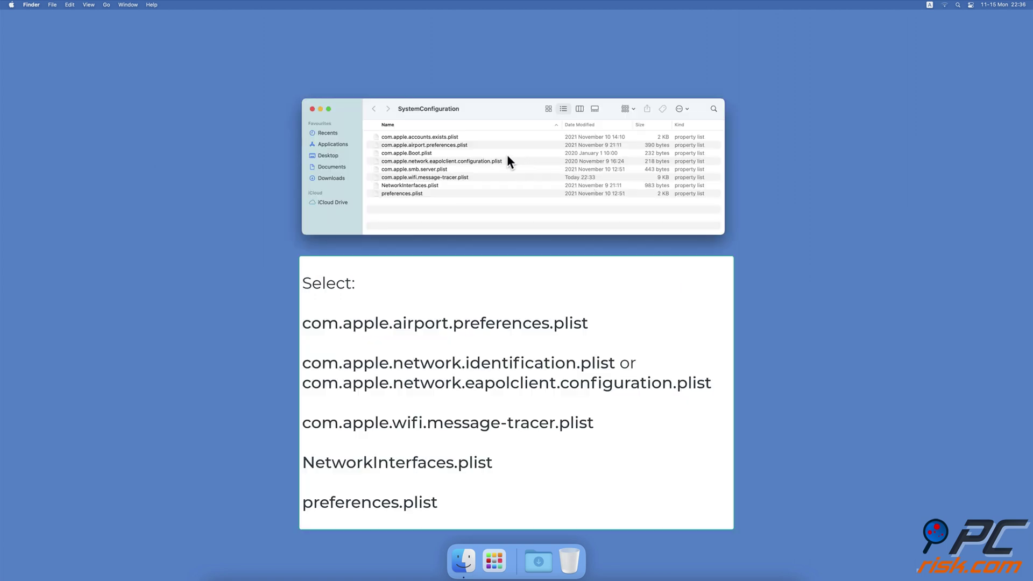
- Select and copy the network plist files, including NetworkInterfaces.plist and preferences.plist
click(479, 146)
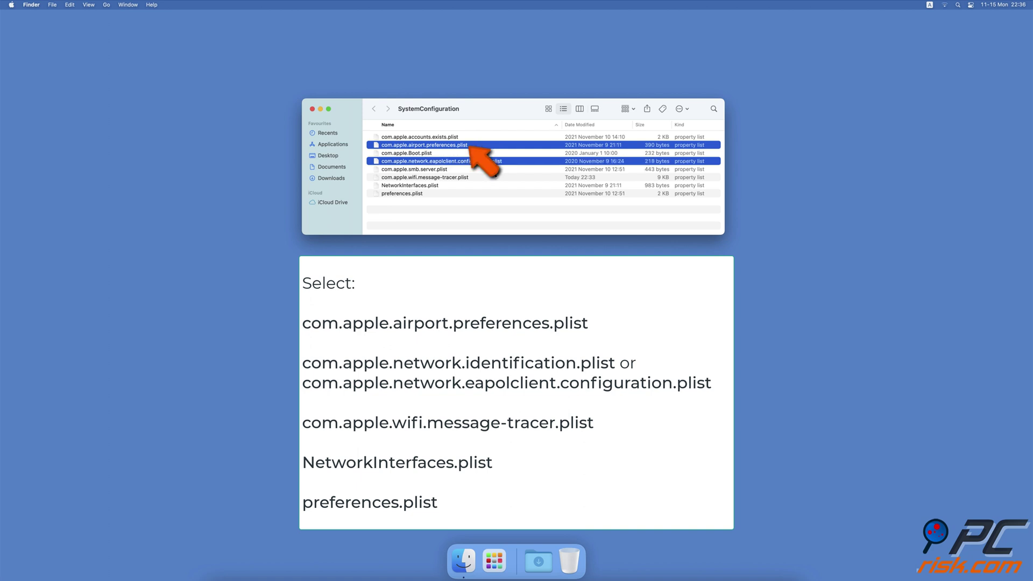
super+click(470, 178)
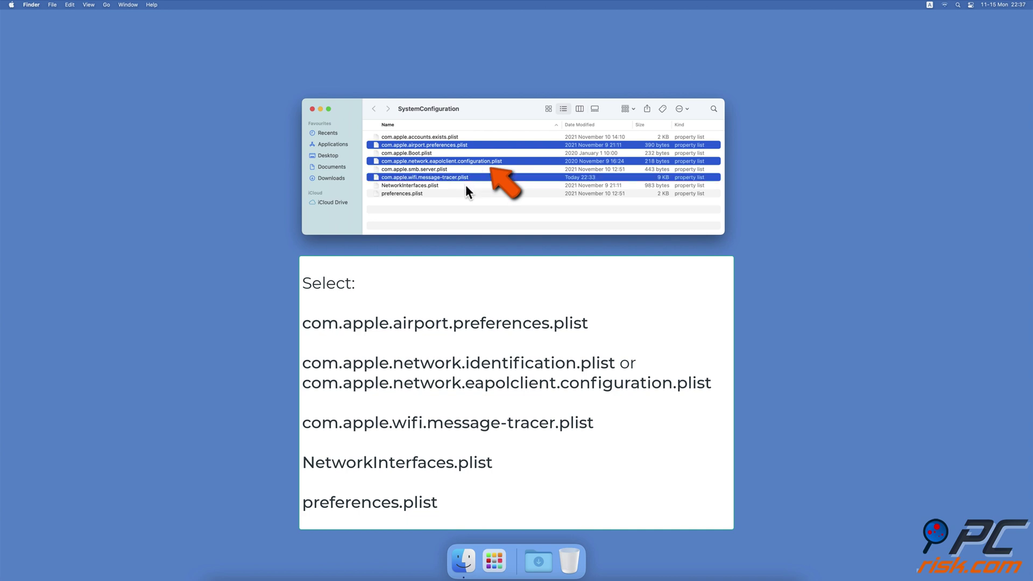
super+click(466, 185)
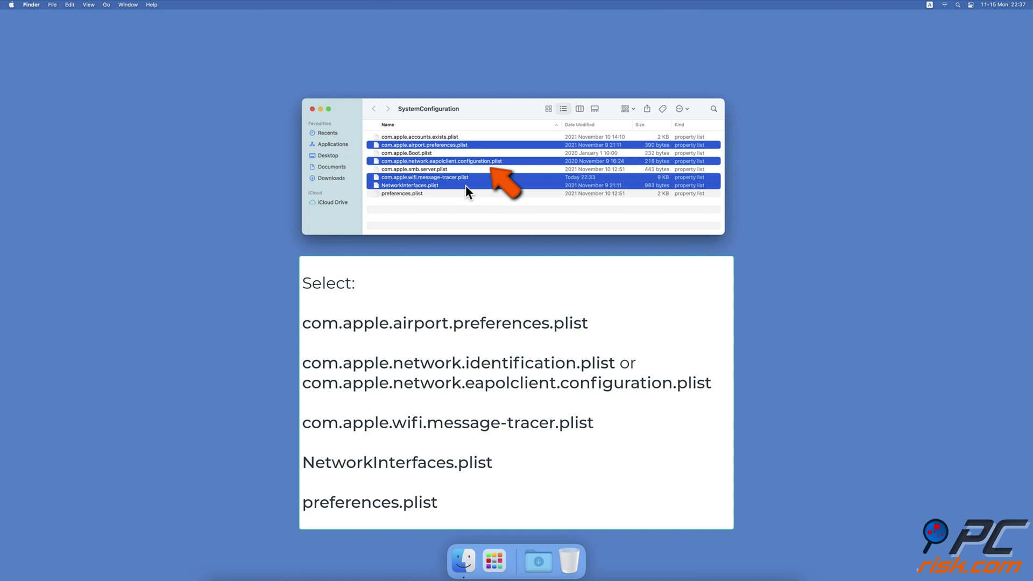
super+click(461, 194)
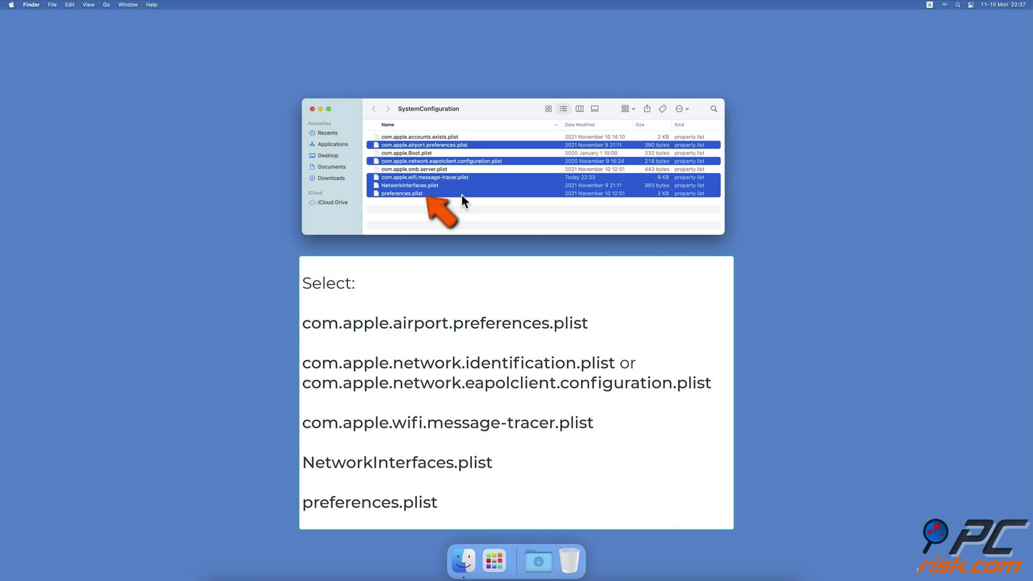
right_click(463, 194)
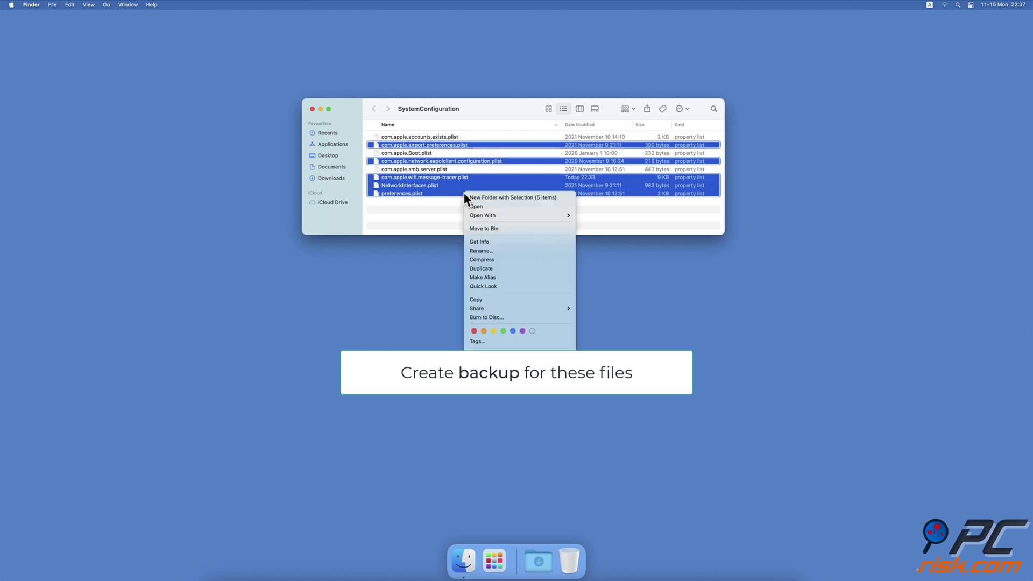
click(479, 299)
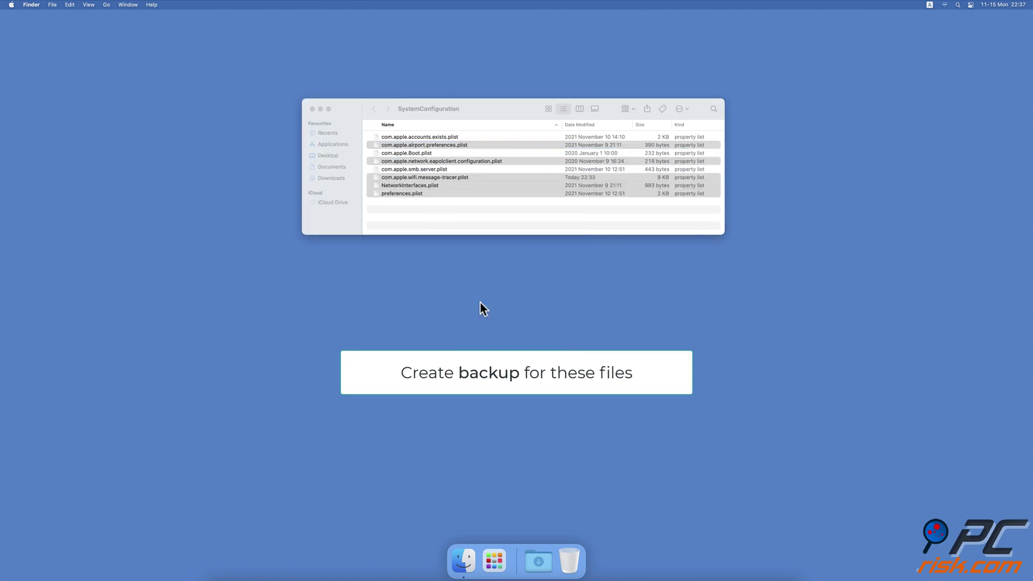
- Create an untitled folder on the desktop and paste the plist files into it
right_click(480, 302)
click(495, 305)
double_click(482, 304)
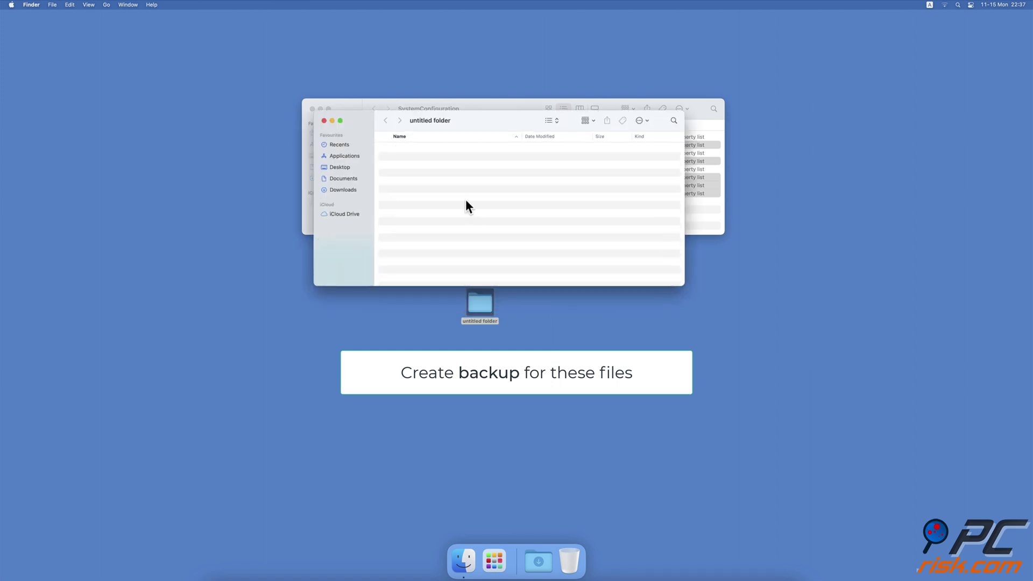
key(super+v)
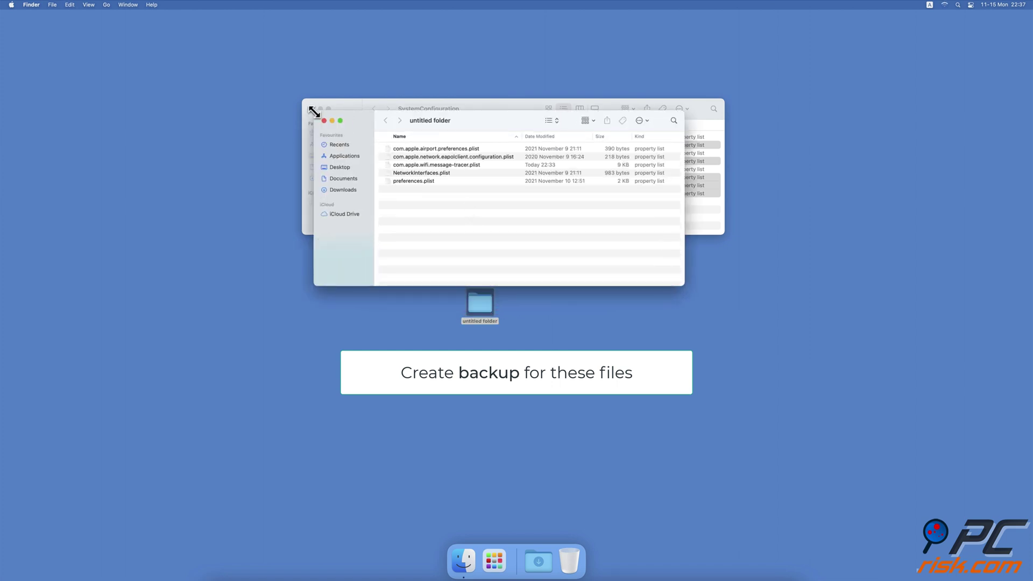
click(324, 121)
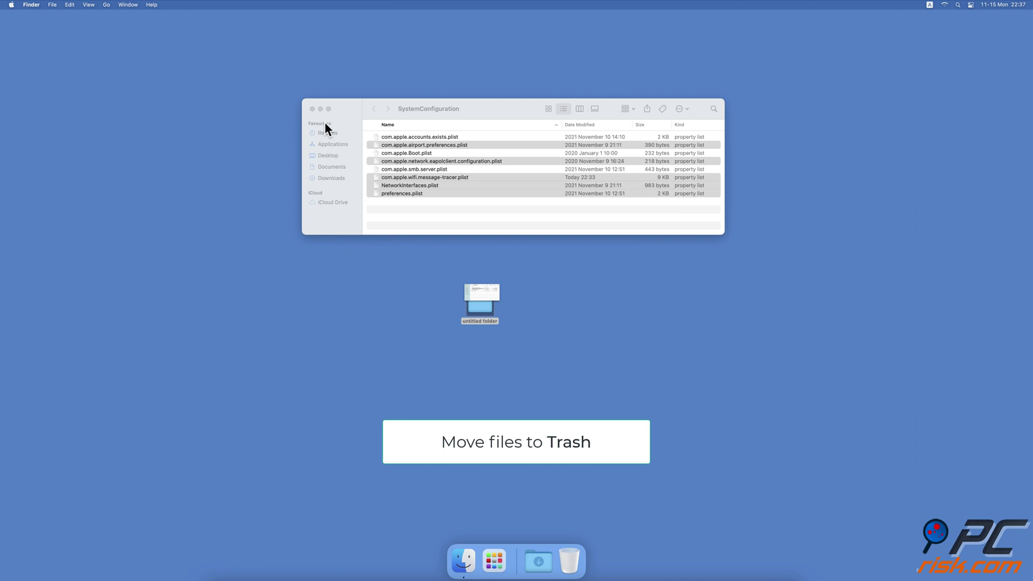
- Move the selected plist files to the Trash, authorizing with the admin password
right_click(463, 190)
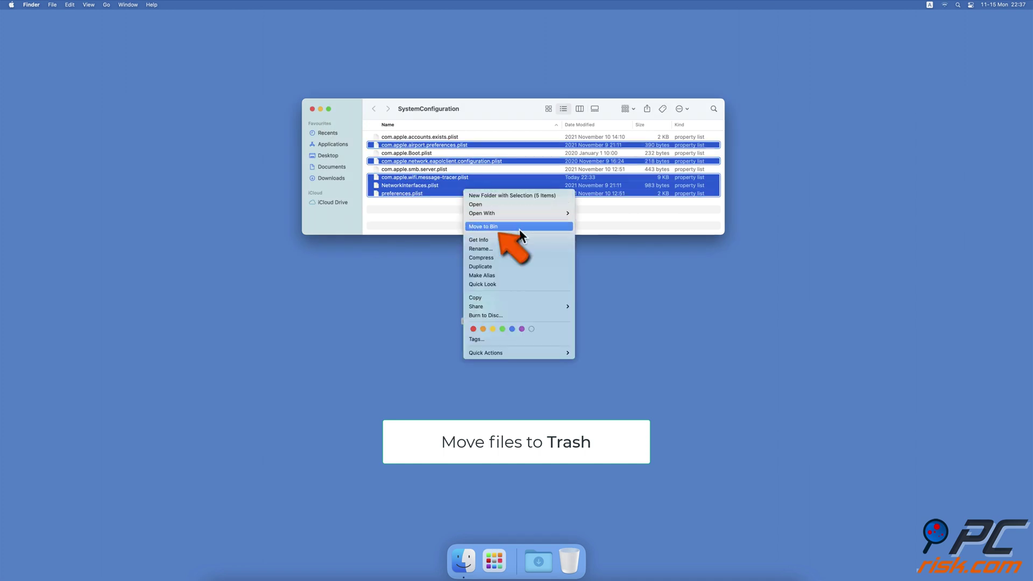
click(519, 227)
text(password)
key(Return)
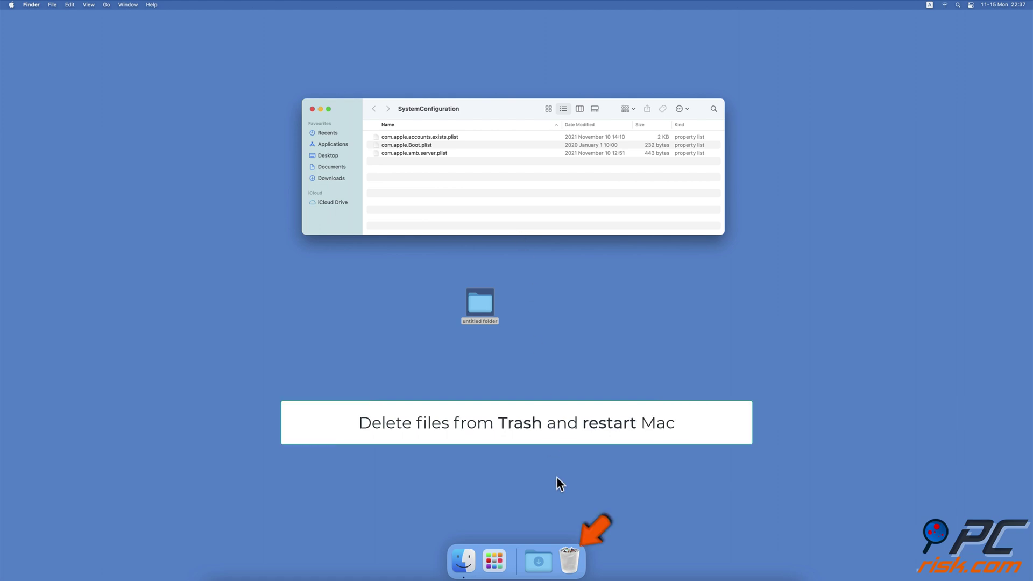
- Empty the Trash permanently and restart the Mac
right_click(568, 562)
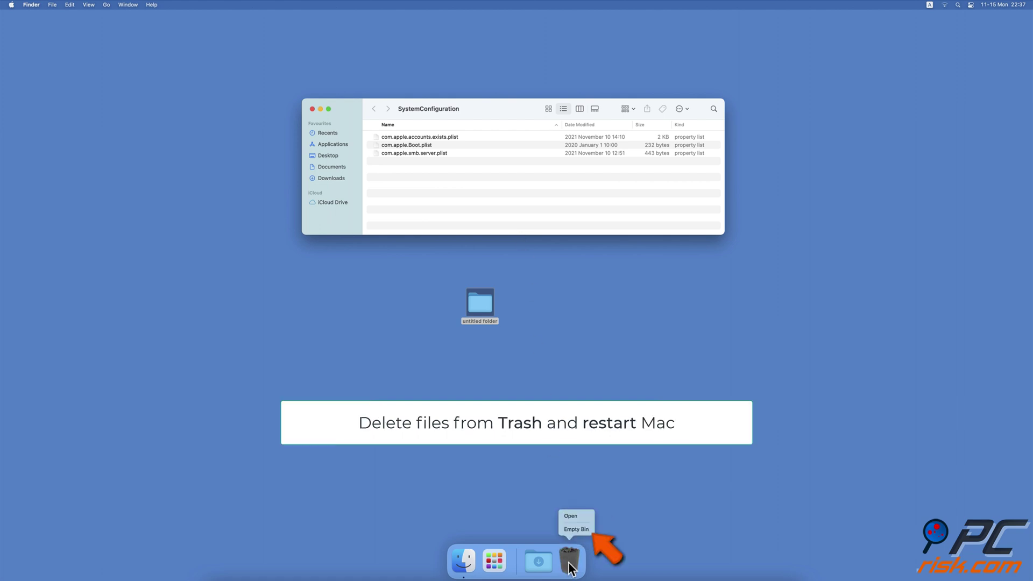
click(585, 532)
click(556, 204)
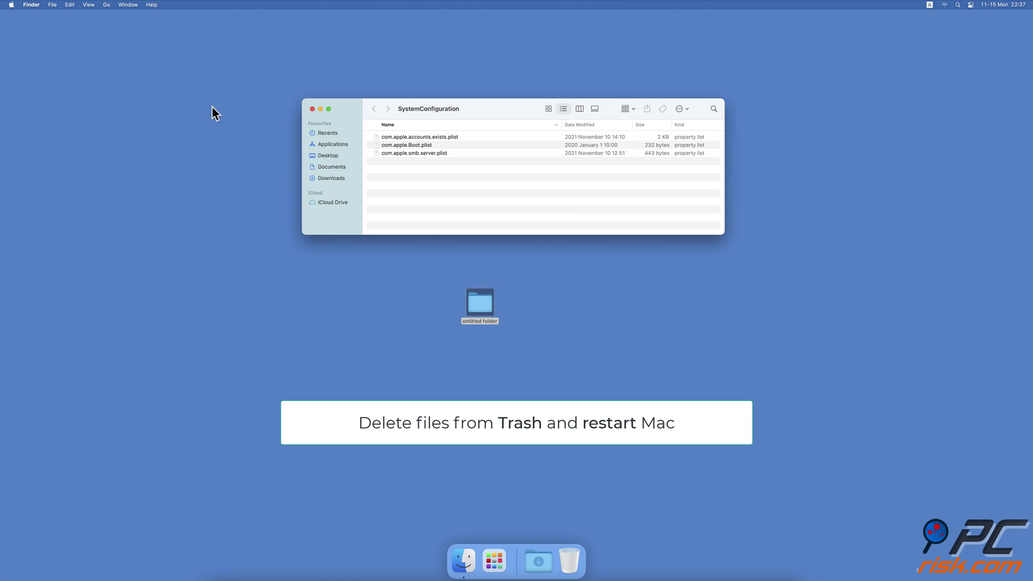
click(11, 5)
click(21, 84)
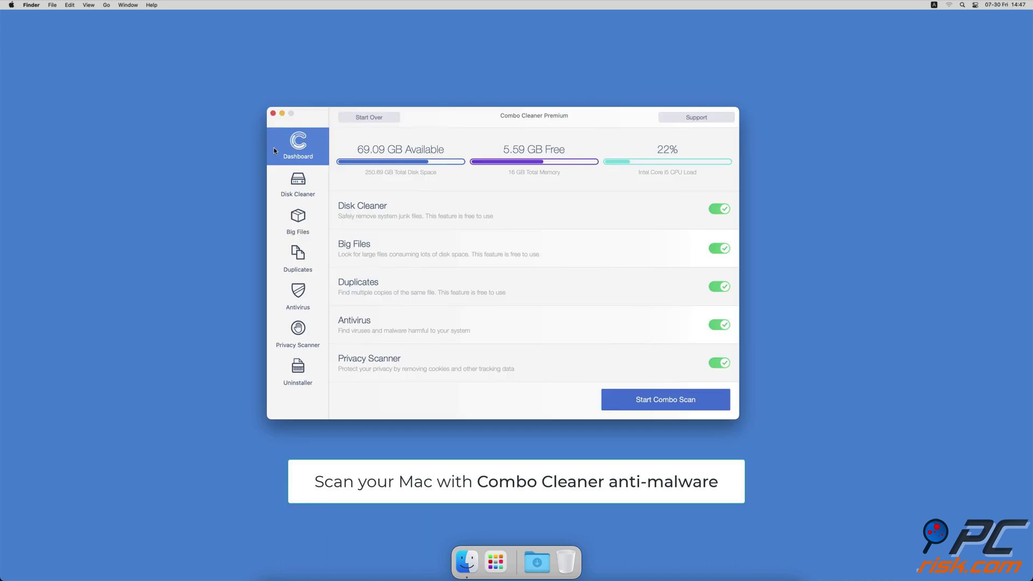
- Start a Full Scan in Combo Cleaner's Antivirus
click(269, 294)
click(534, 189)
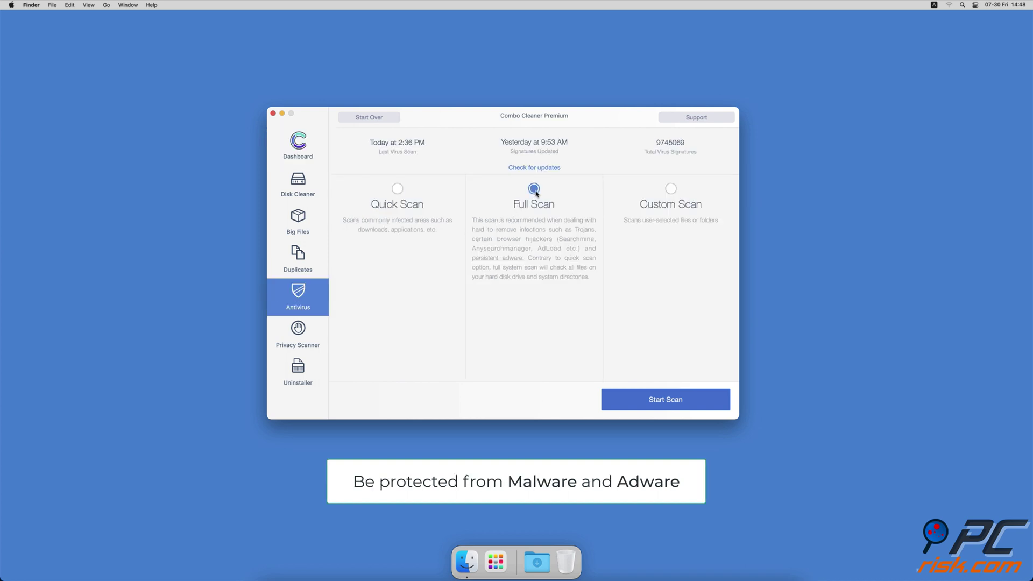
click(625, 401)
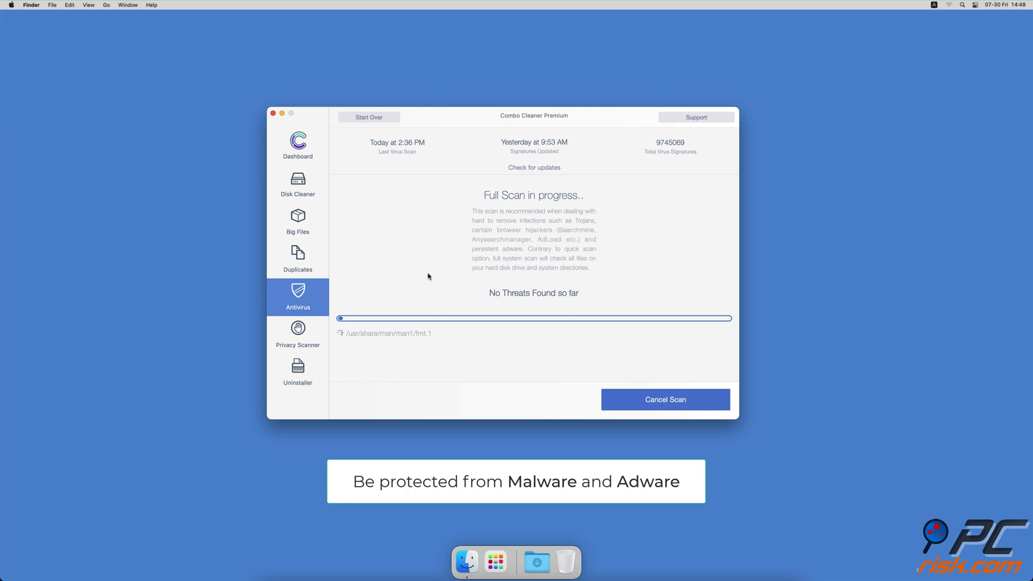
- Run the Disk Cleaner and Big Files scans, then go to Duplicates
click(297, 191)
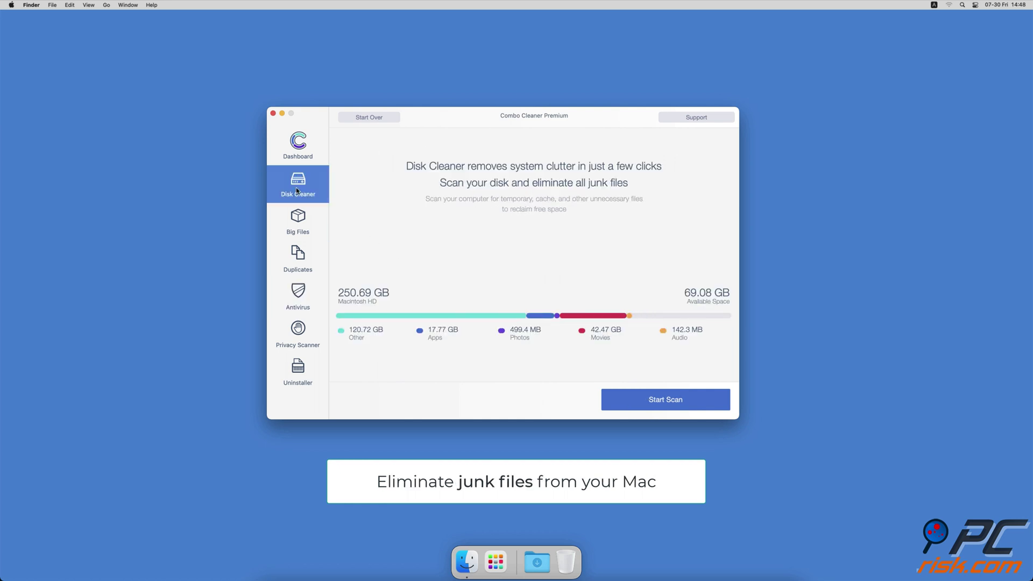
click(631, 404)
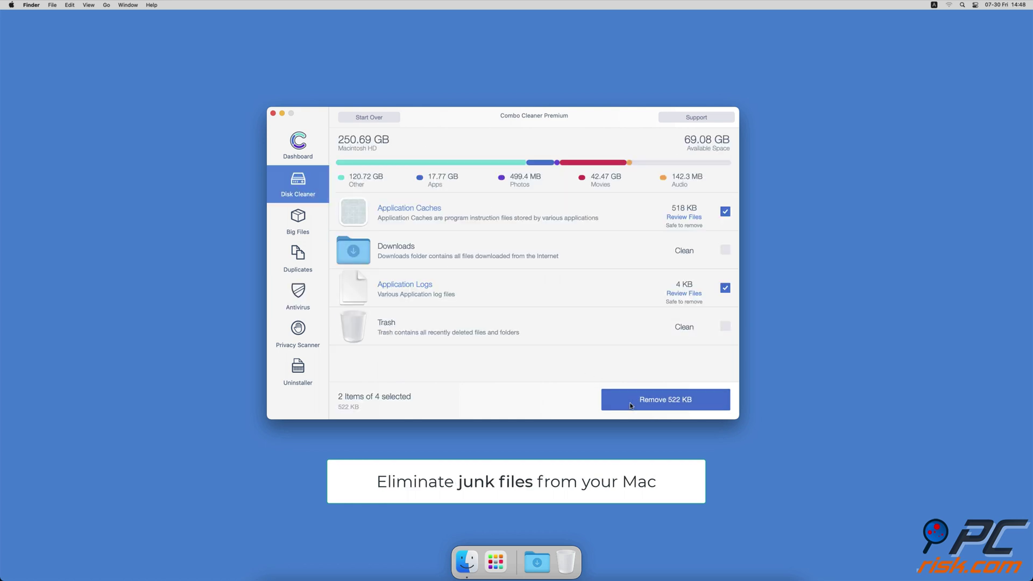
click(322, 230)
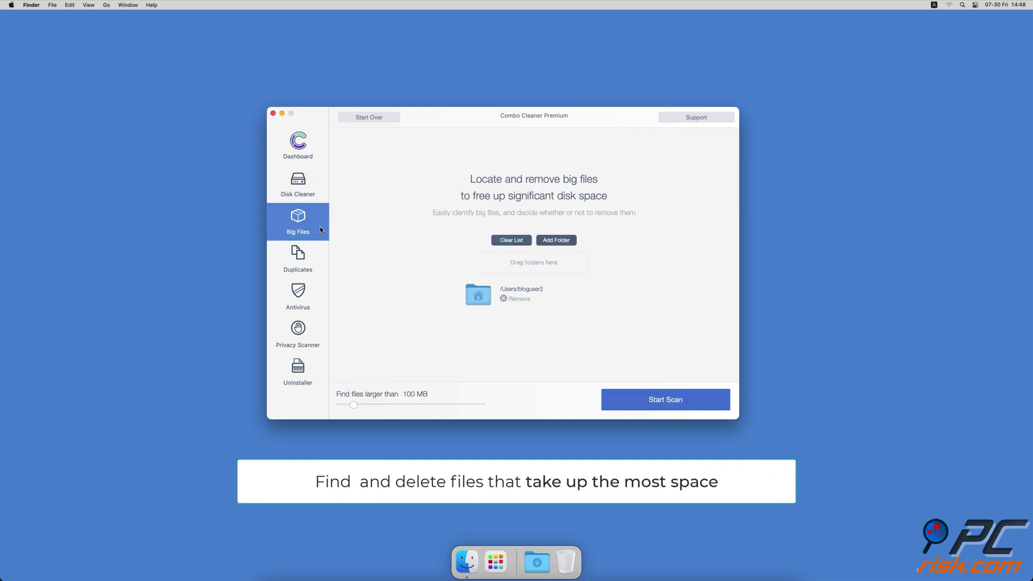
click(624, 398)
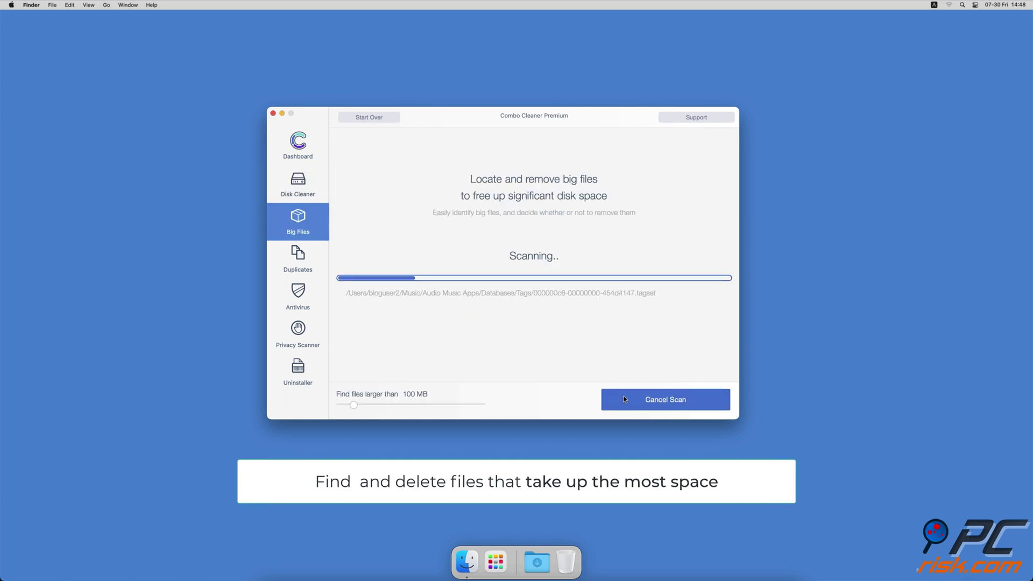
click(313, 263)
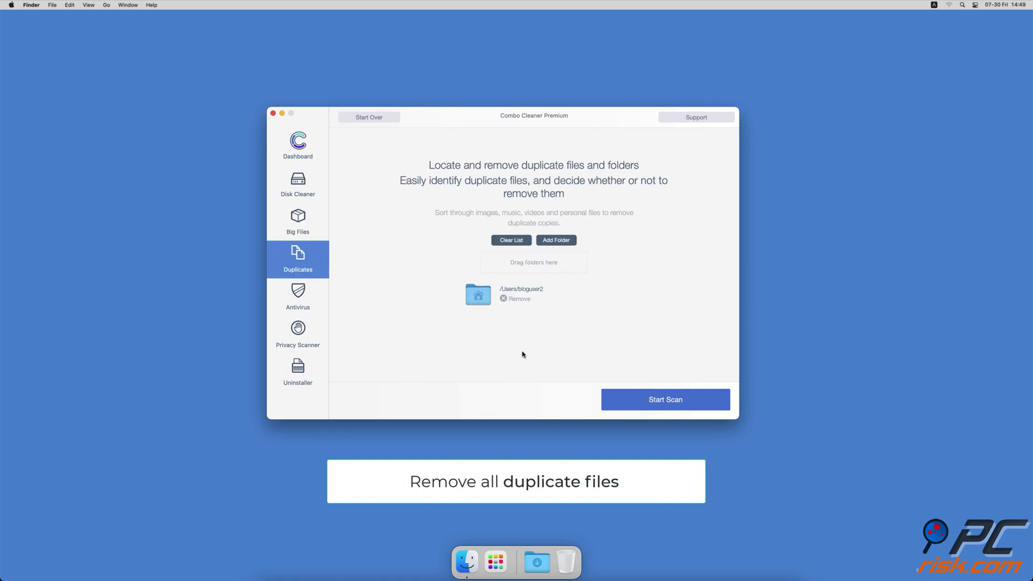
- Run the Duplicates, Privacy Scanner and Uninstaller scans, then return to the Dashboard
click(623, 398)
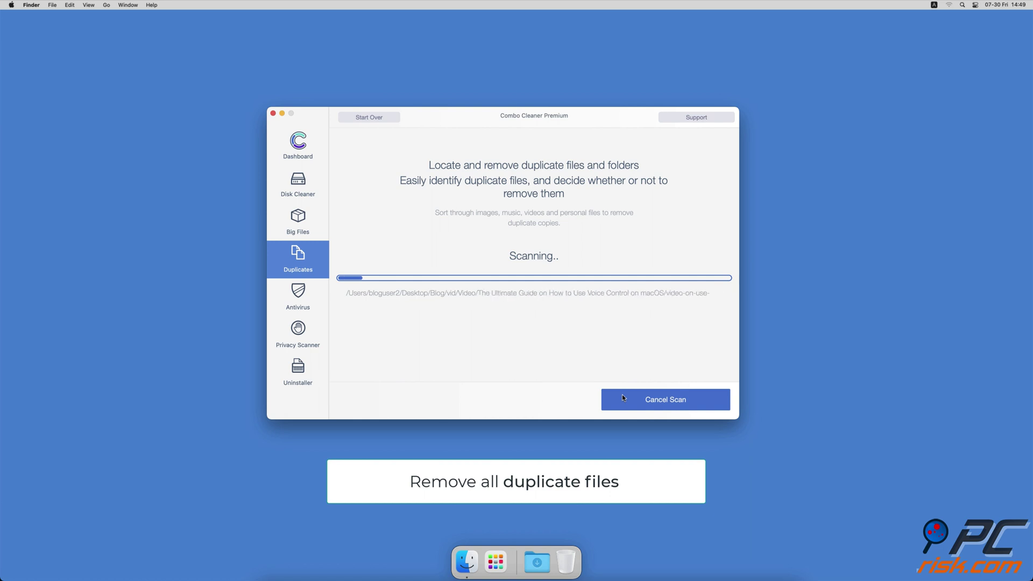
click(318, 337)
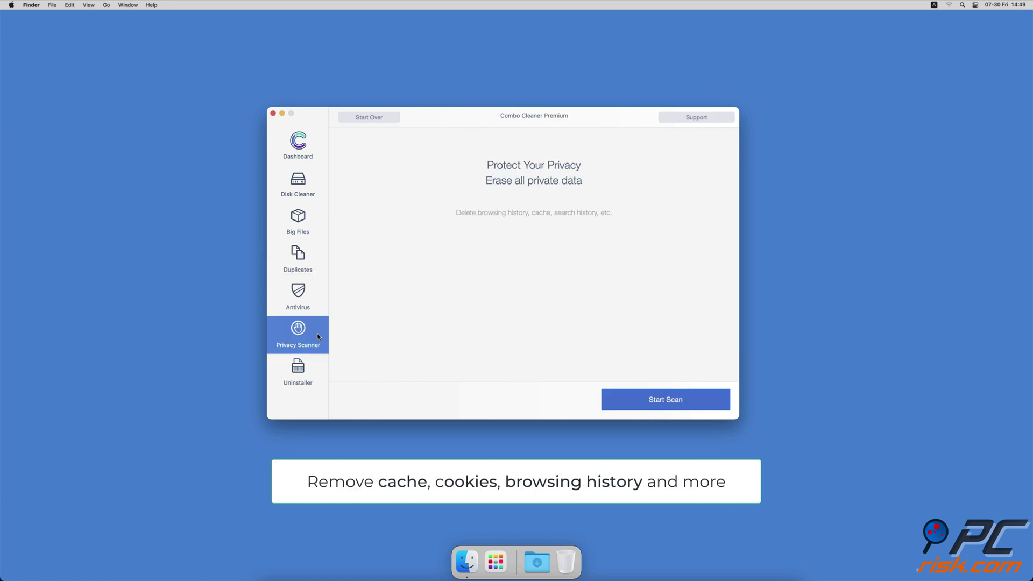
click(613, 401)
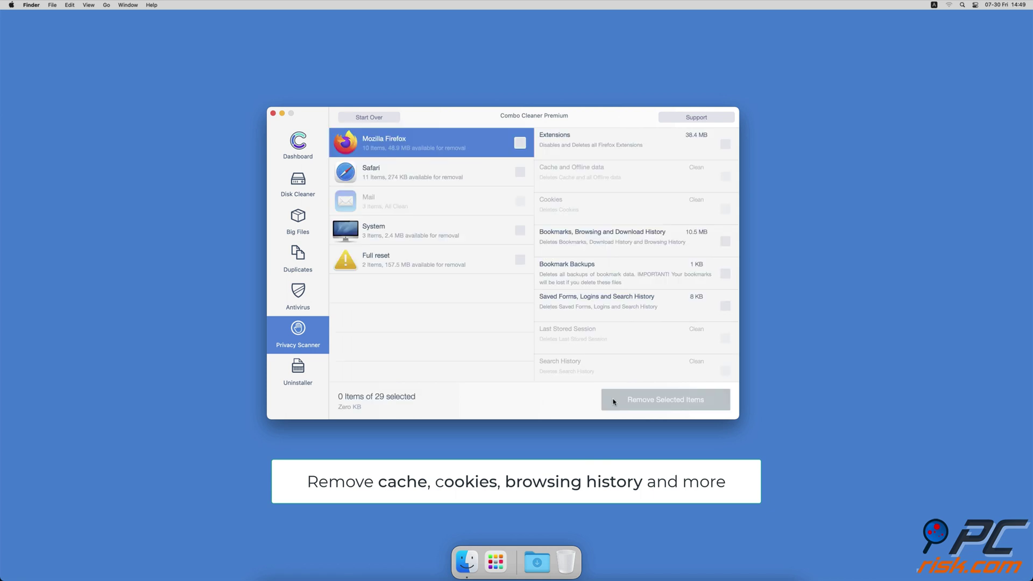
click(321, 379)
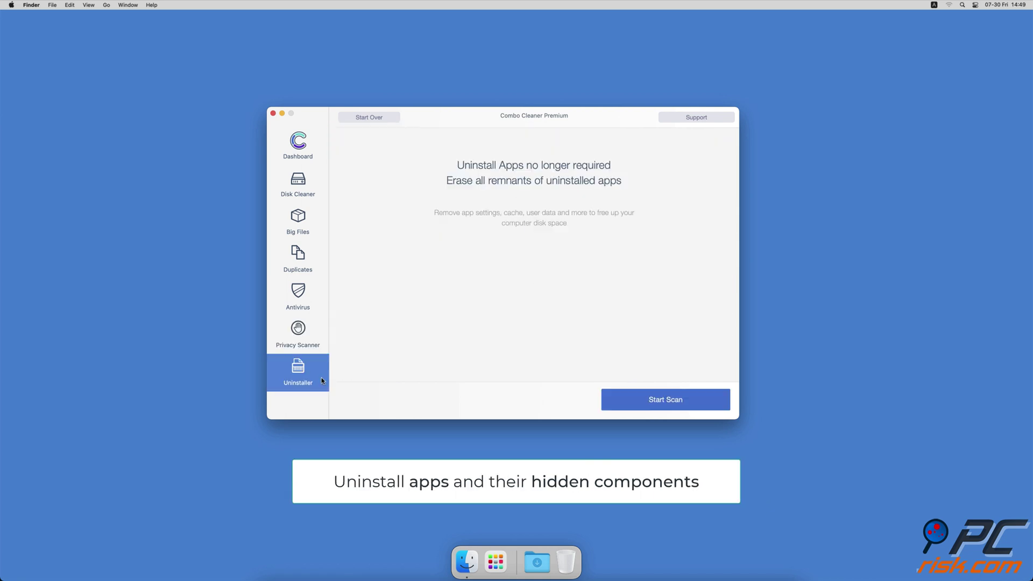
click(611, 401)
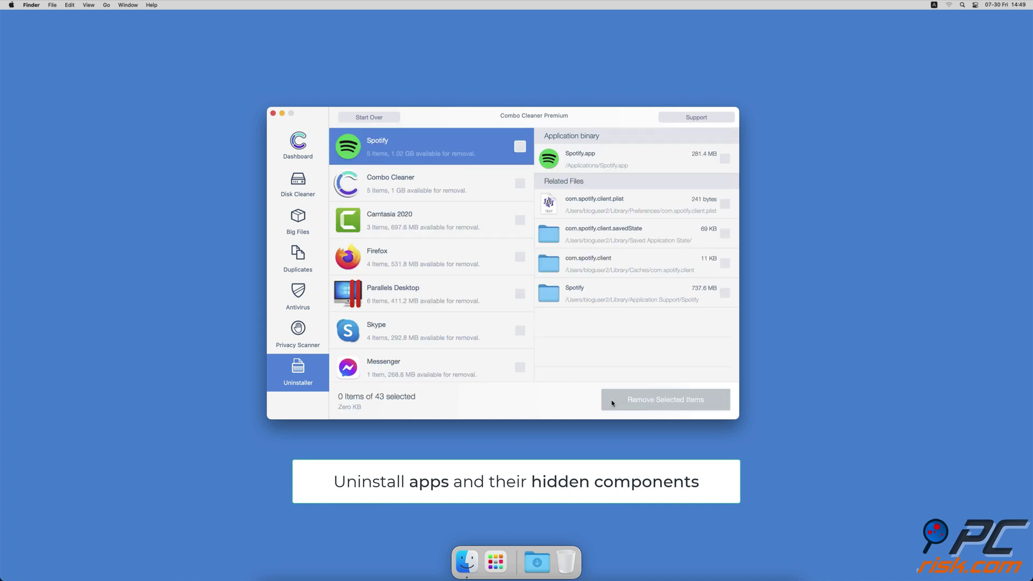
click(314, 148)
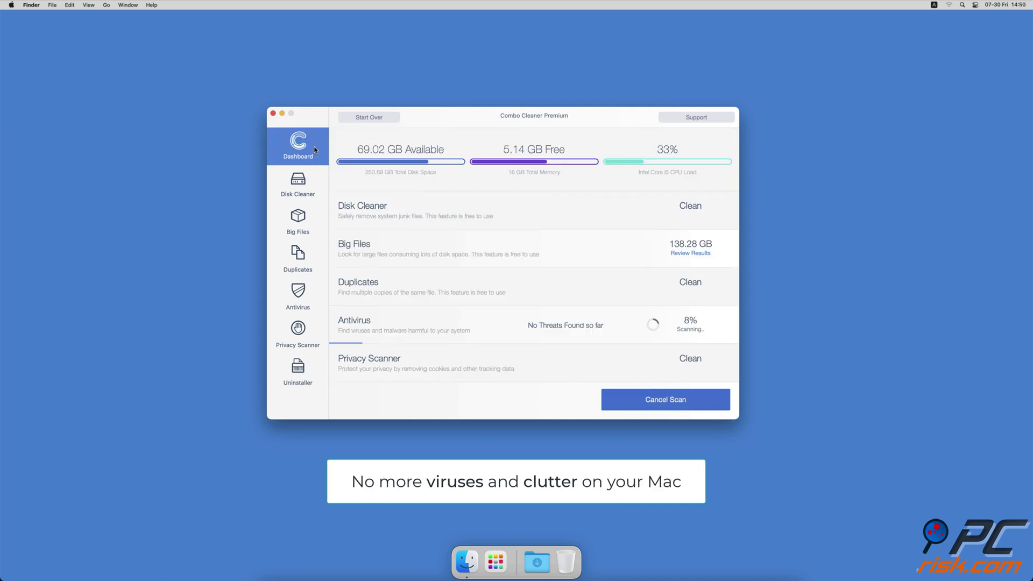